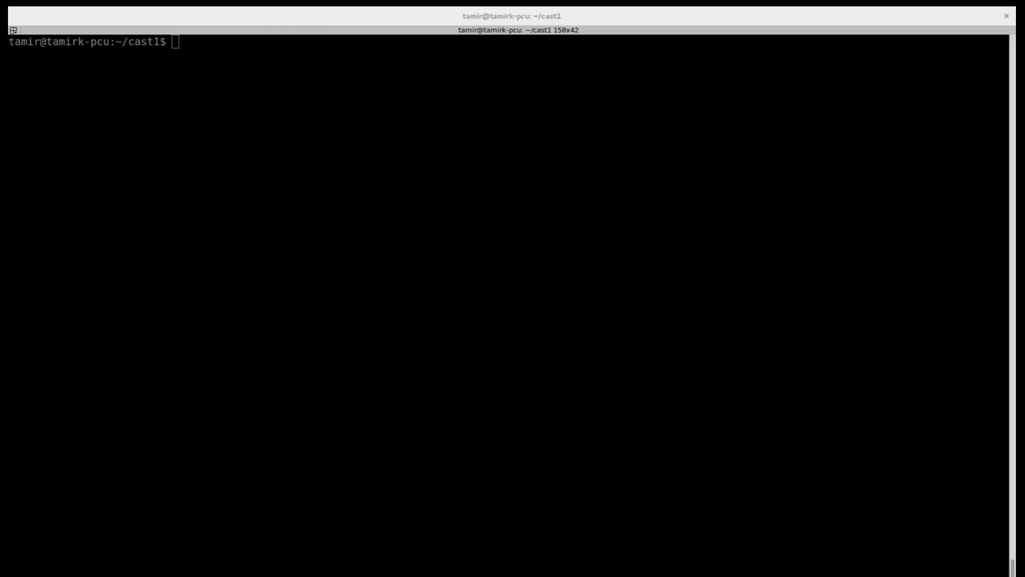
Install android-tools-adb and ffmpeg with apt-get; both are already at their newest versions.
left_click(419, 91)
type("sudo apt-get install android-tools-adb")
key("Return")
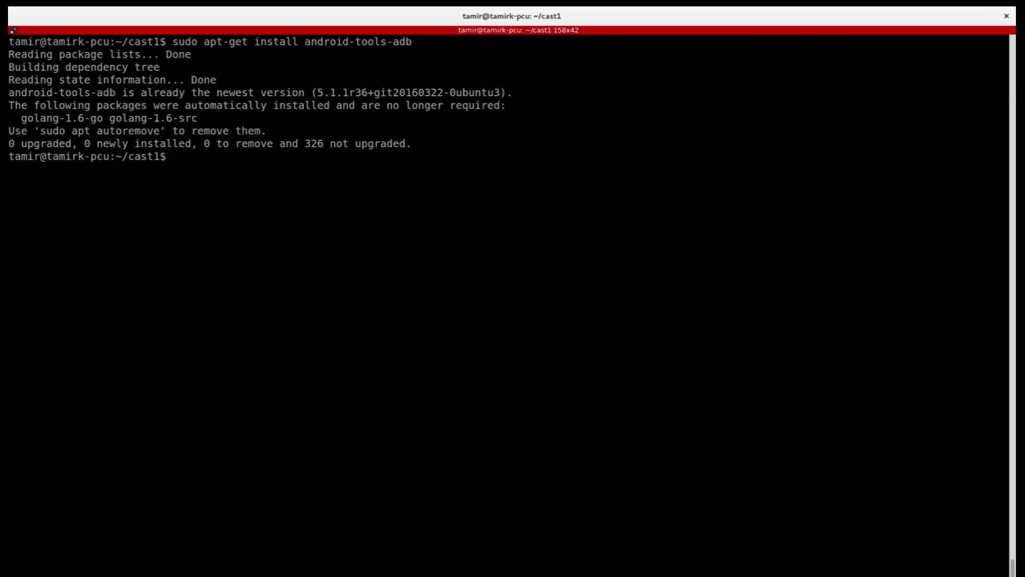
key("alt+Tab")
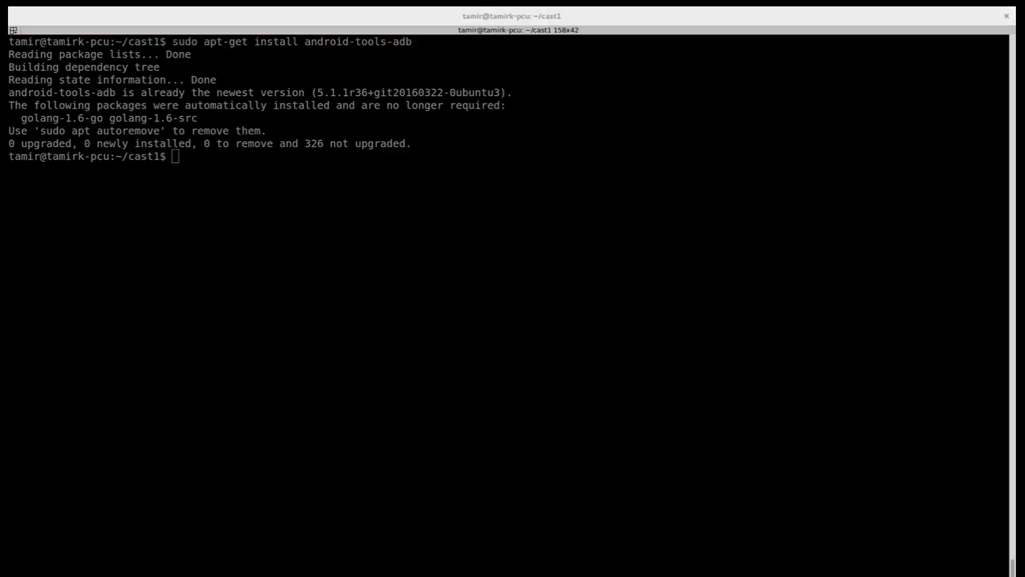
right_click(283, 226)
left_click(304, 248)
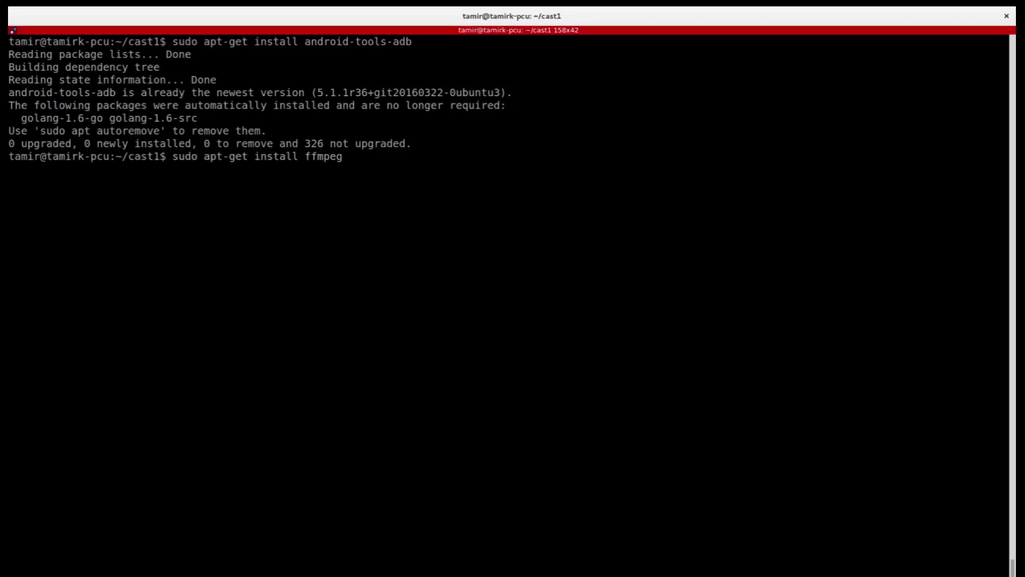
key("Return")
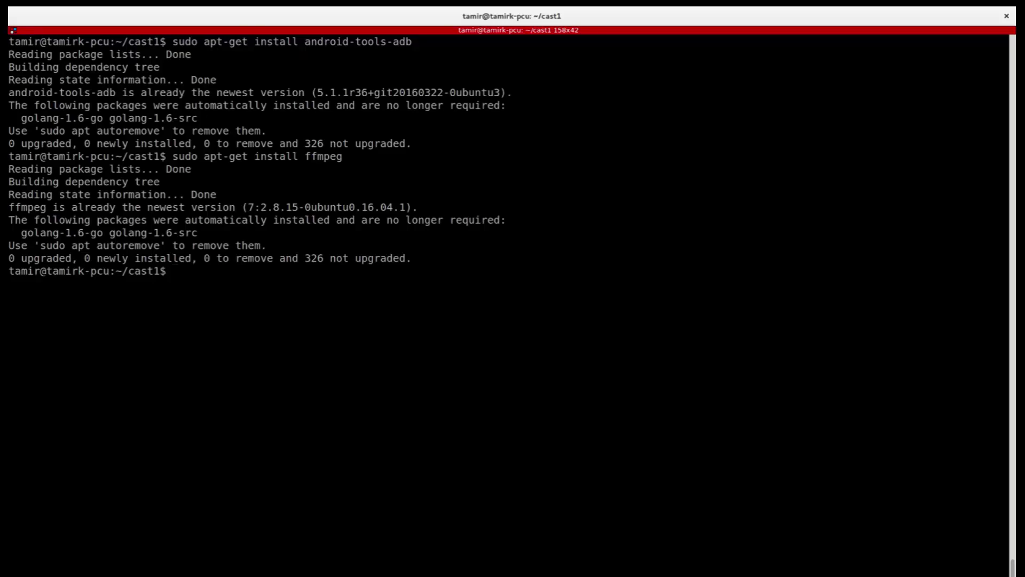
key("alt+Tab")
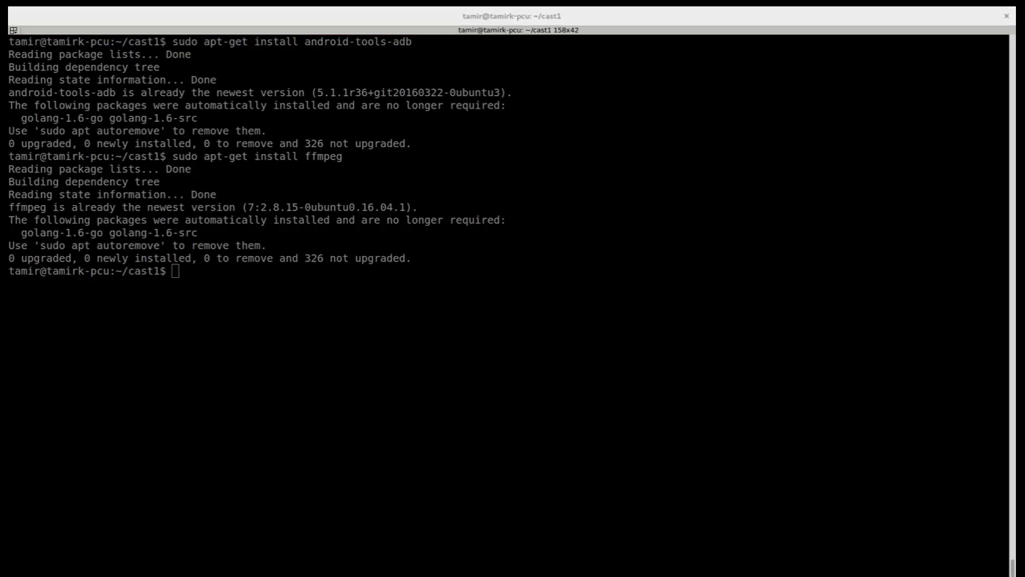
Run adb devices repeatedly until the phone shows as an authorized device, not no-permissions.
right_click(304, 290)
left_click(326, 318)
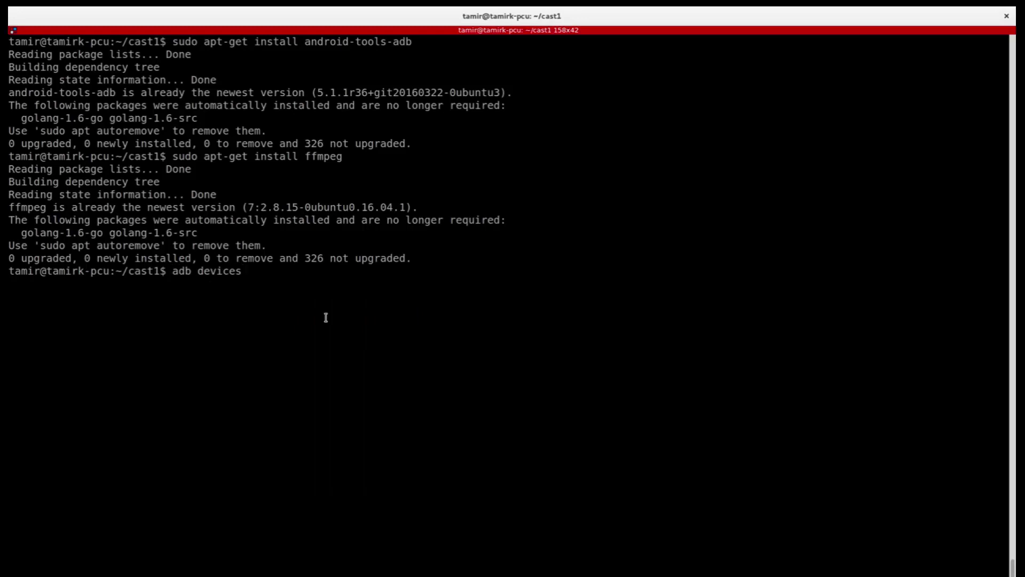
key("Return")
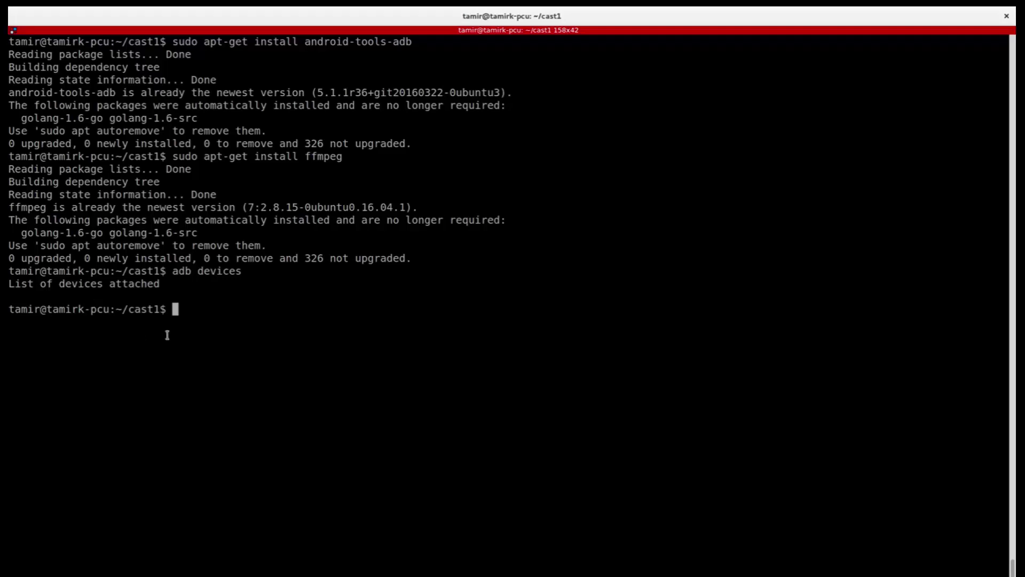
type("adb devices")
key("Return")
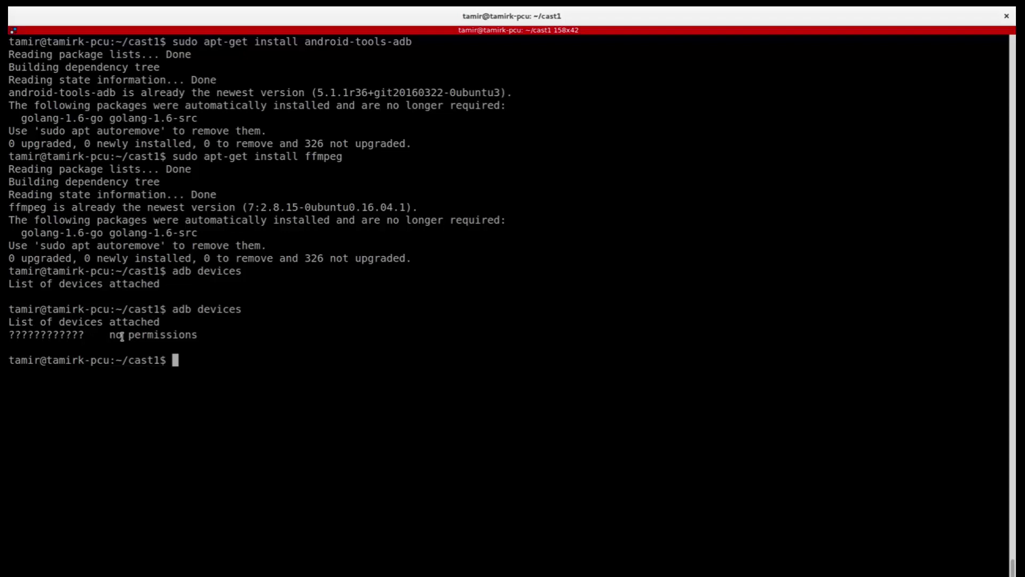
type("adb devices")
key("Return")
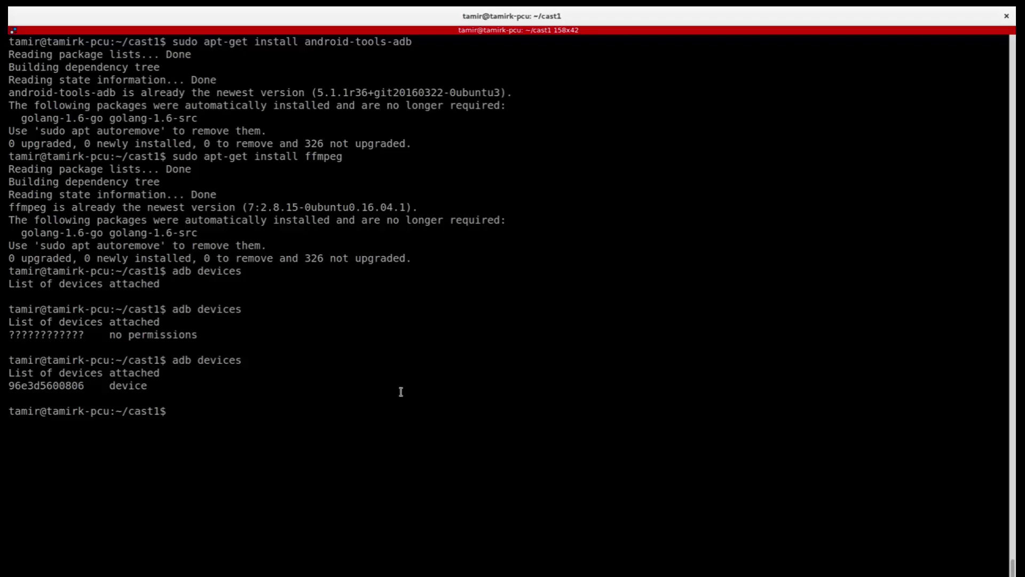
Recall the 'adb shell screenrecord ... | ffplay -' command from history and run it.
triple_click(310, 400)
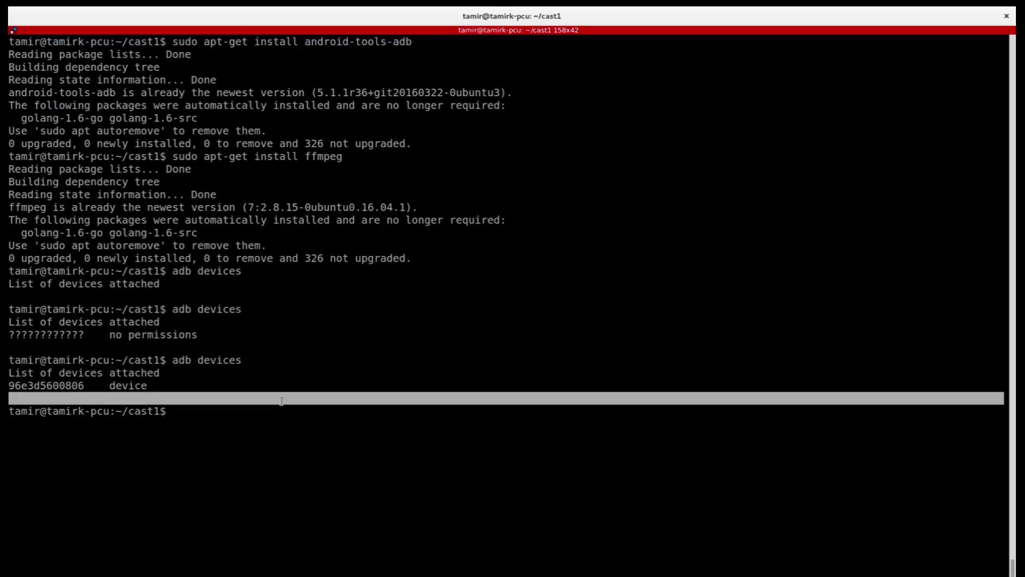
left_click(281, 401)
key("ctrl+r")
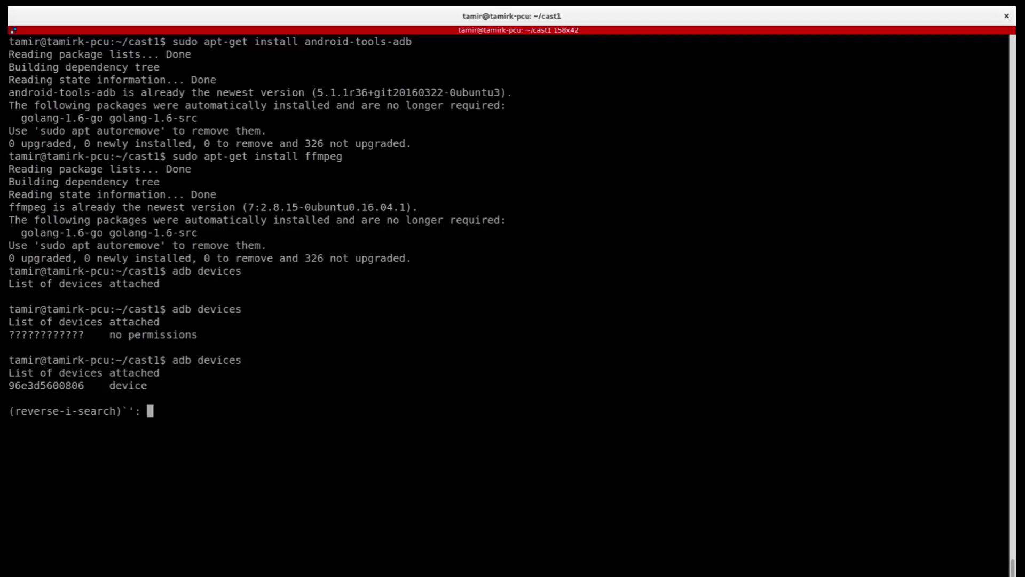
type("sh")
key("End")
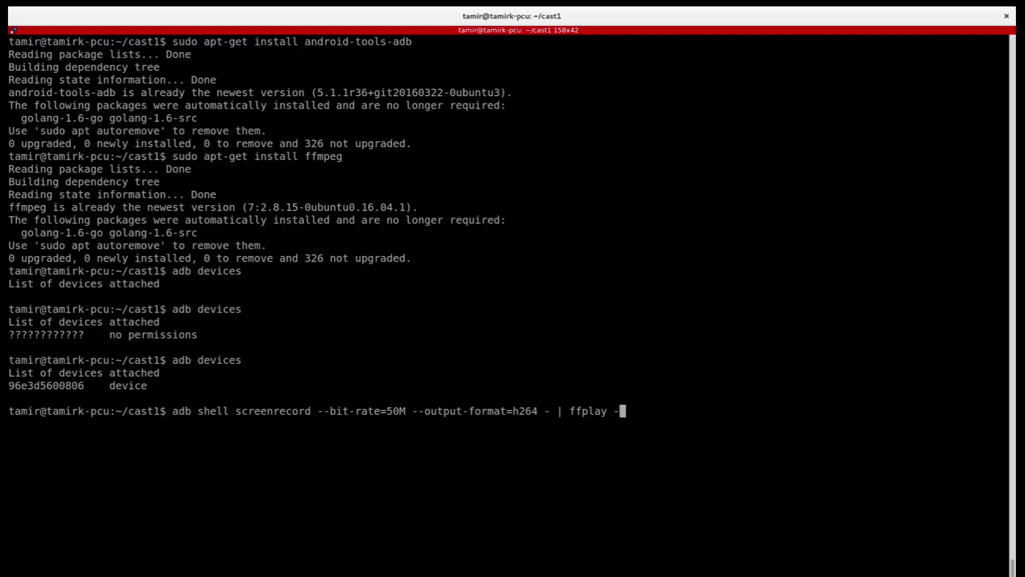
key("Return")
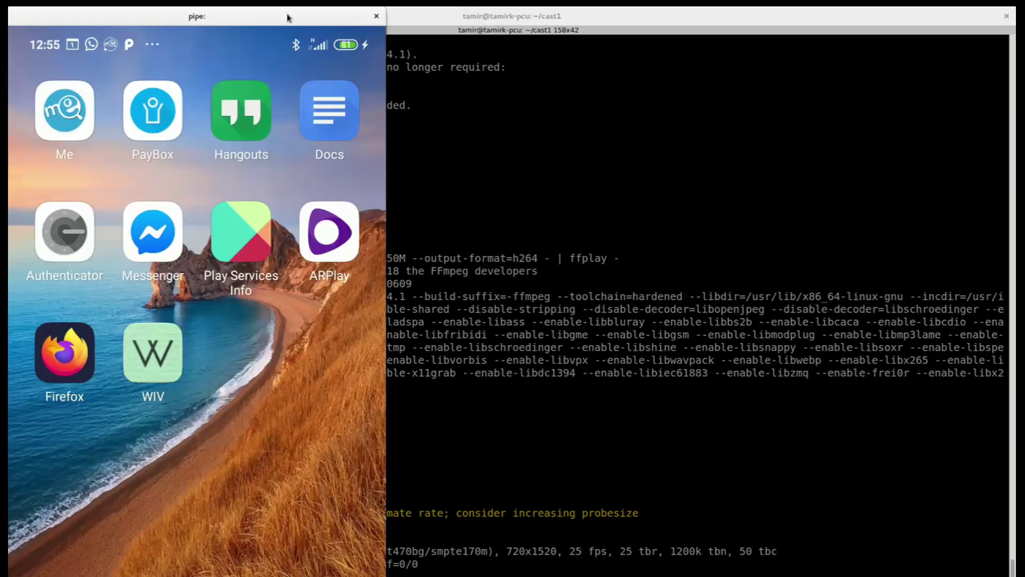
Drag the ffplay phone-mirror window rightward over the terminal.
left_click_drag(287, 14, 739, 36)
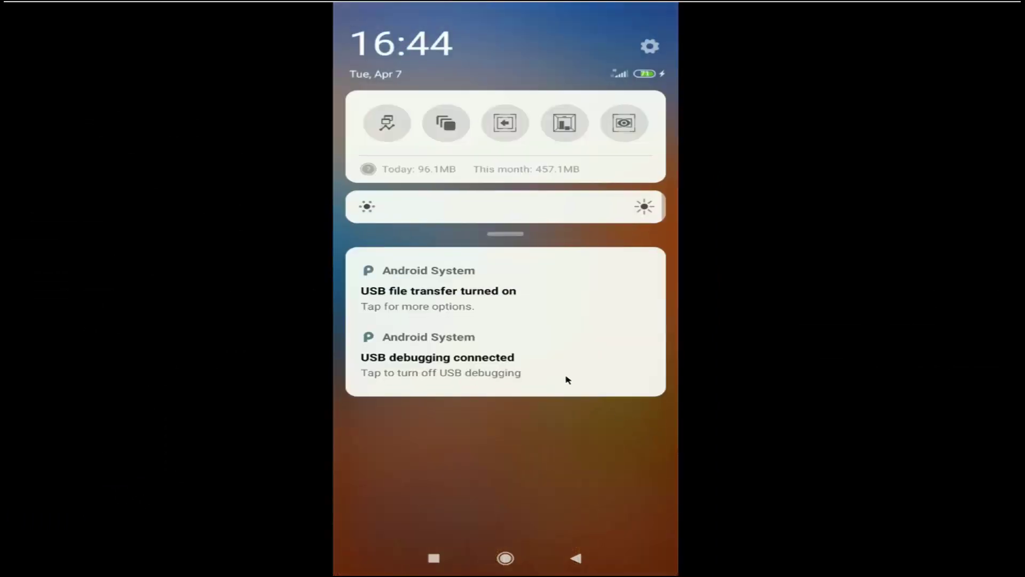
Keep the phone's USB in File Transfer mode, then open Developer options from the USB debugging notification.
left_click(458, 304)
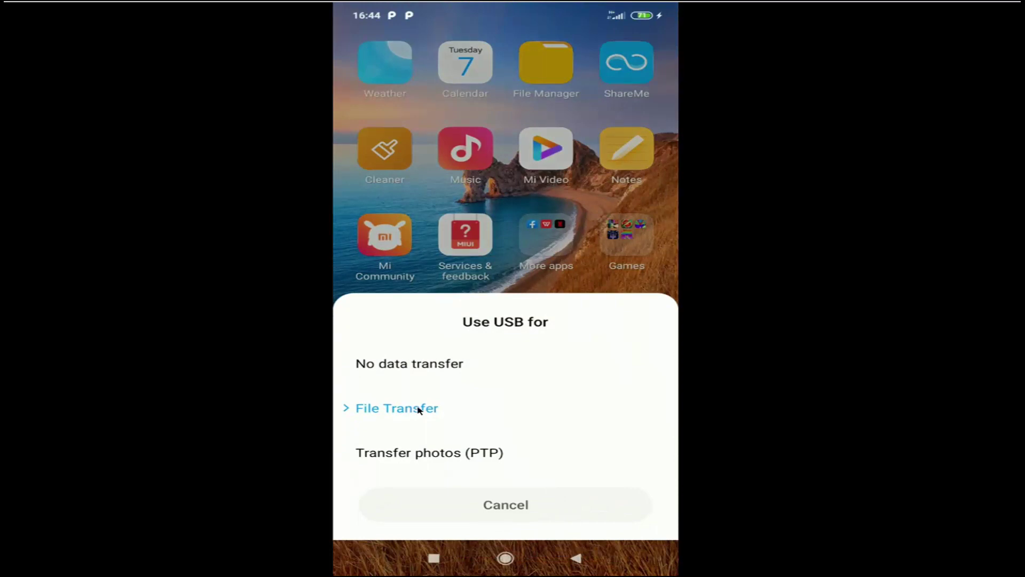
left_click(396, 408)
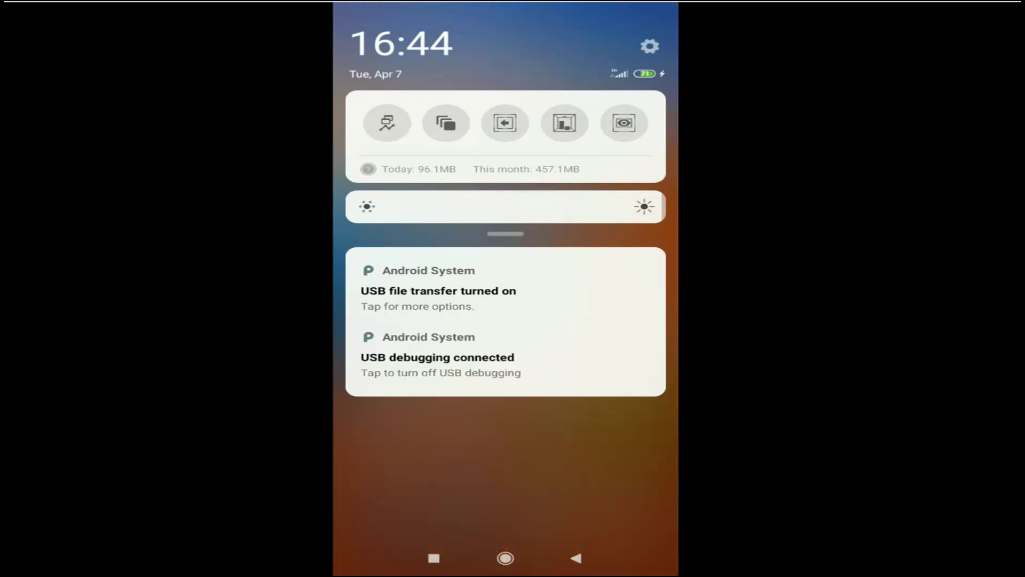
left_click(425, 372)
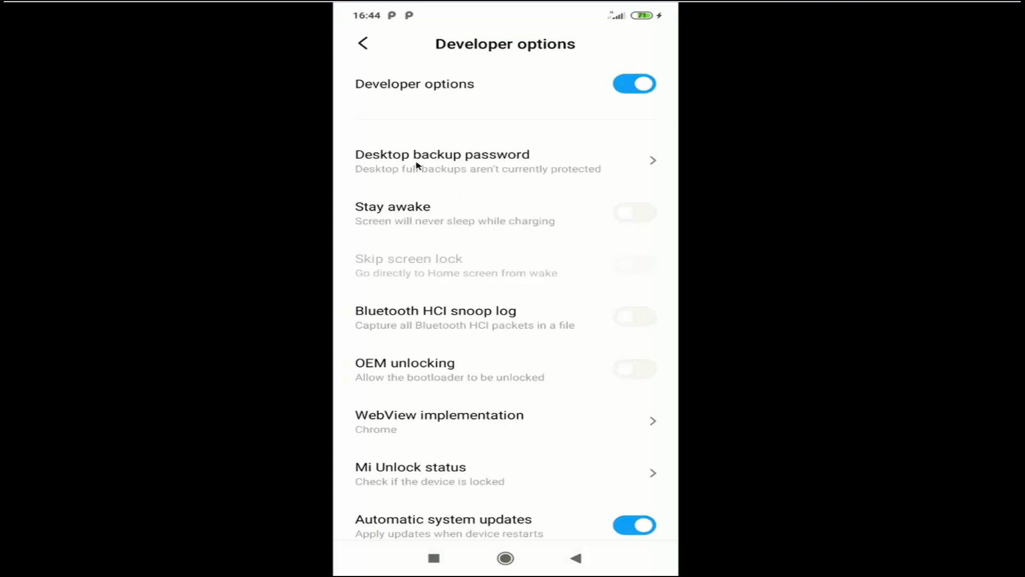
scroll(417, 185, "down", 3)
scroll(417, 185, "down", 5)
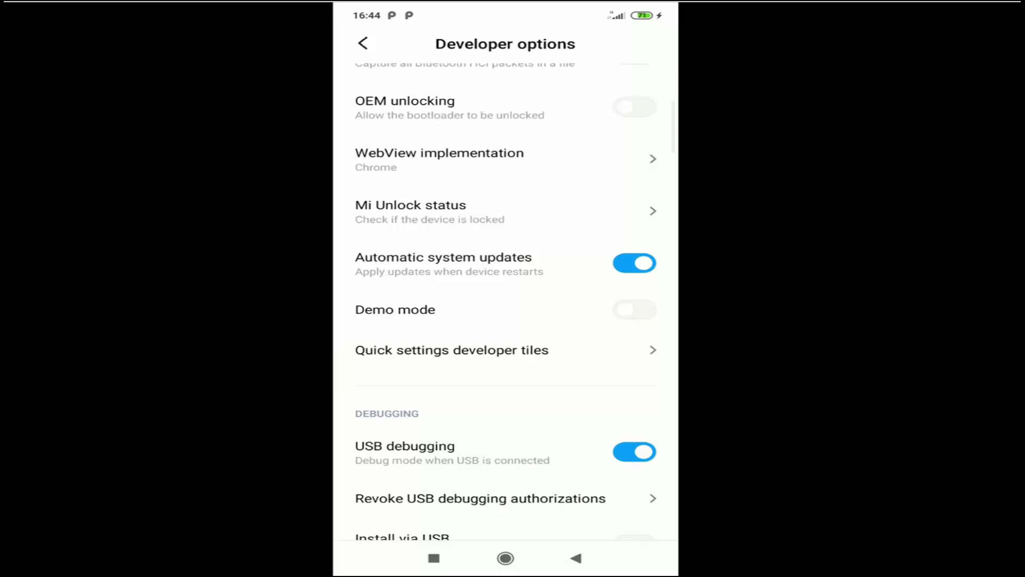
scroll(413, 194, "down", 2)
scroll(414, 194, "down", 3)
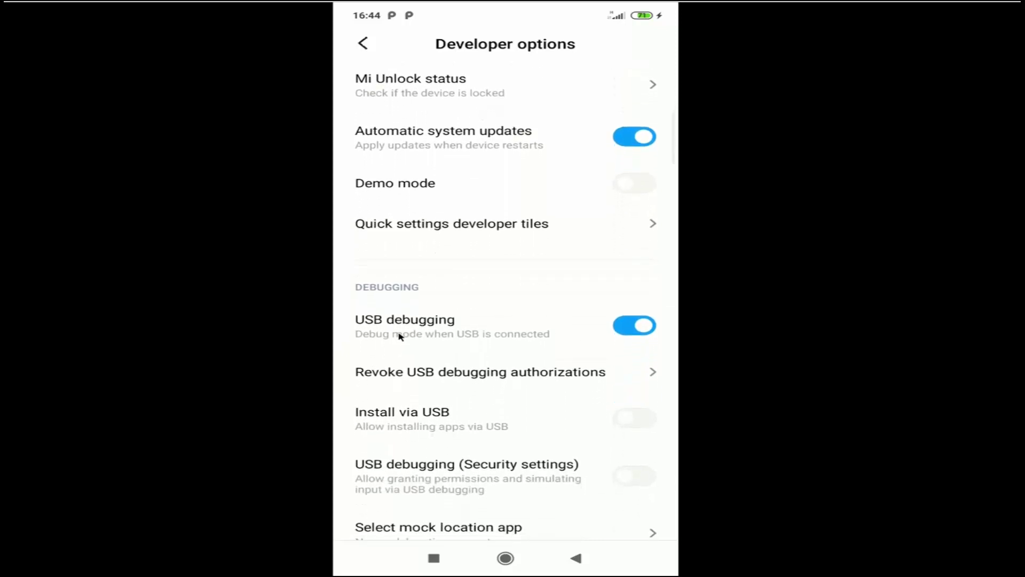
scroll(405, 345, "down", 3)
scroll(408, 335, "down", 1)
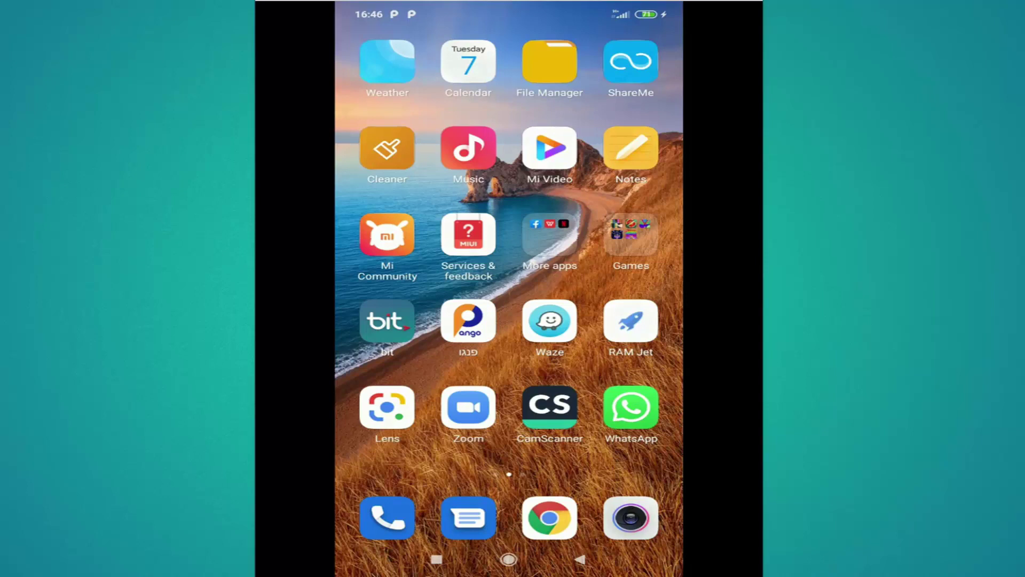
Open the phone's Settings > About phone and tap MIUI version until it reports developer mode enabled.
left_click_drag(509, 8, 509, 241)
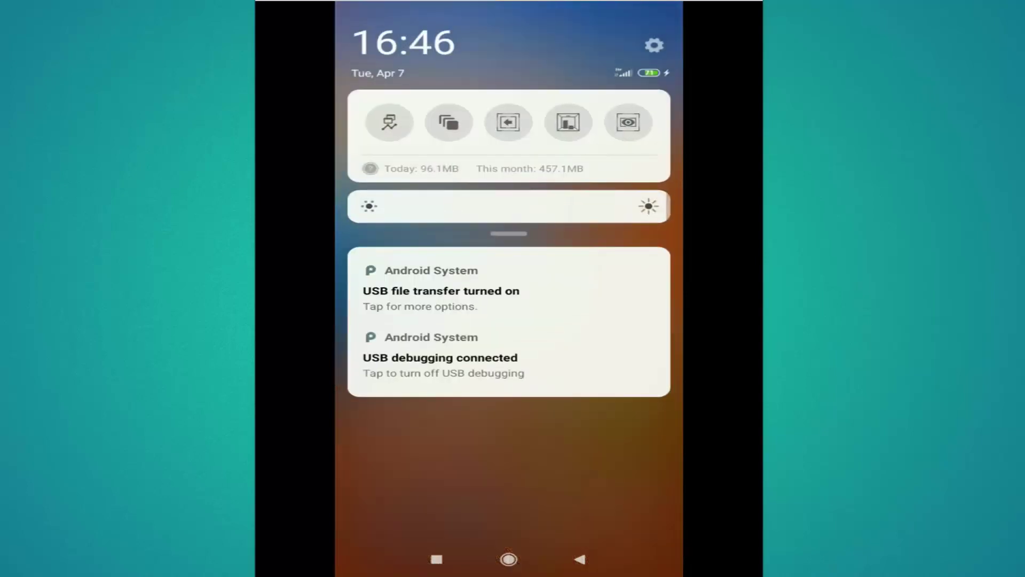
left_click(654, 45)
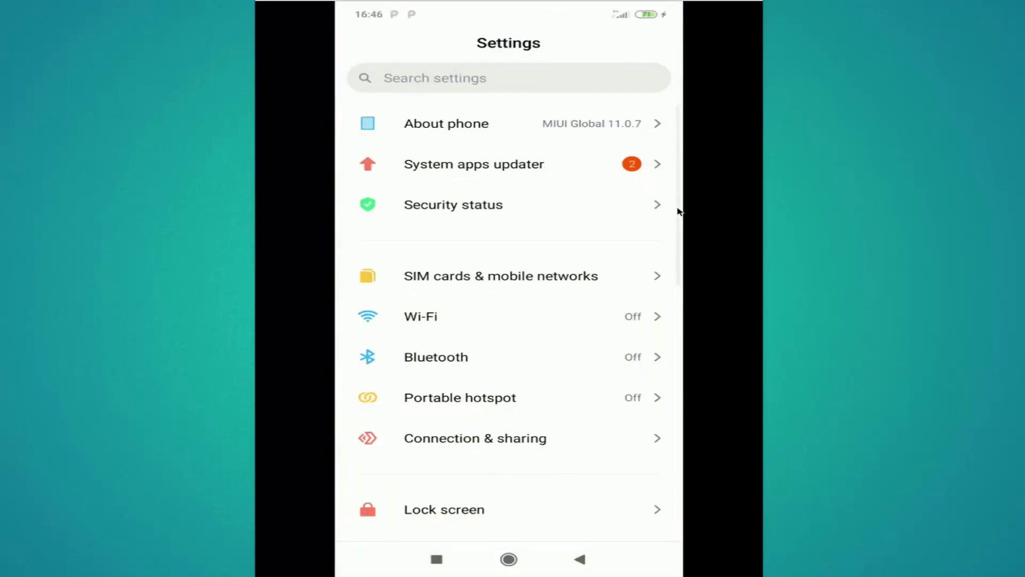
left_click(430, 138)
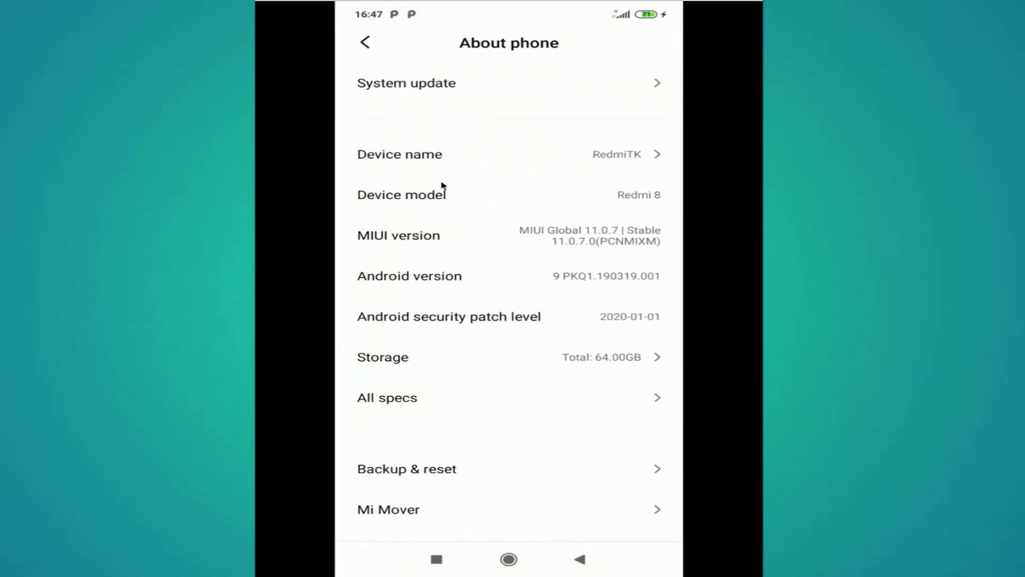
left_click(403, 240)
left_click(393, 240)
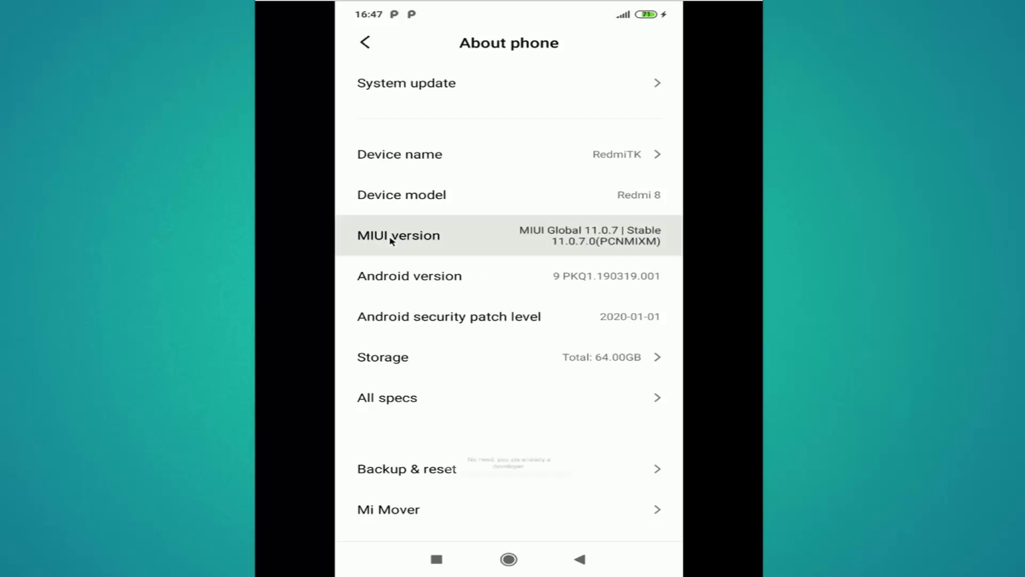
left_click(393, 240)
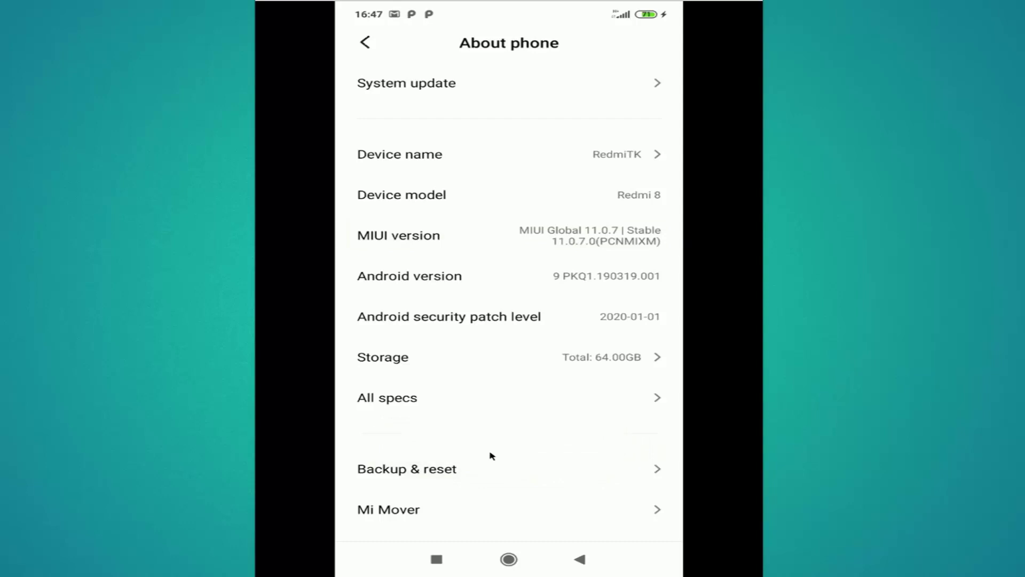
Leave Settings, go to the phone's home screen and swipe to another home page.
key("Escape")
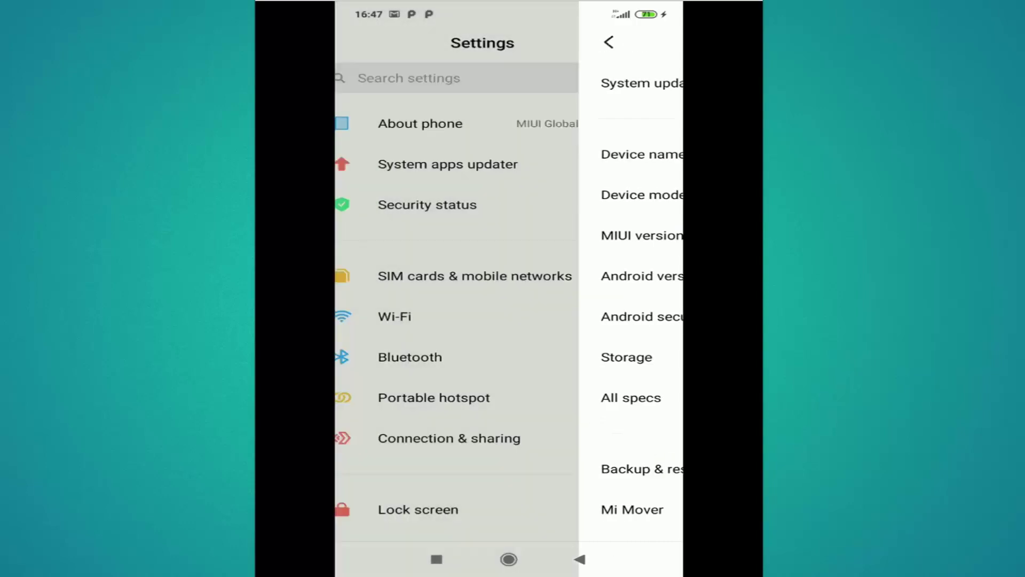
left_click(509, 558)
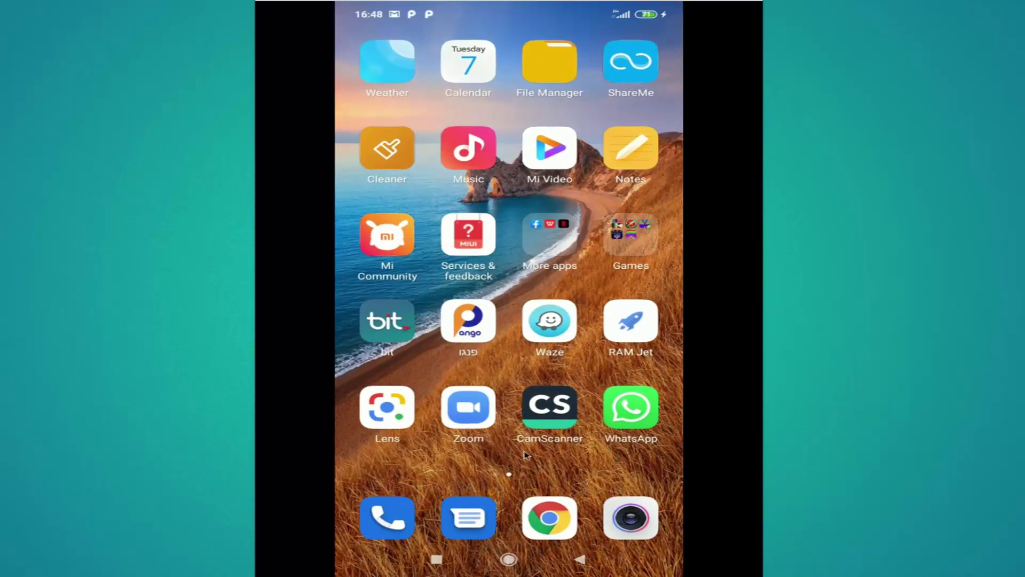
mouse_move(577, 455)
left_mouse_down()
mouse_move(400, 455)
mouse_move(609, 455)
left_mouse_up()
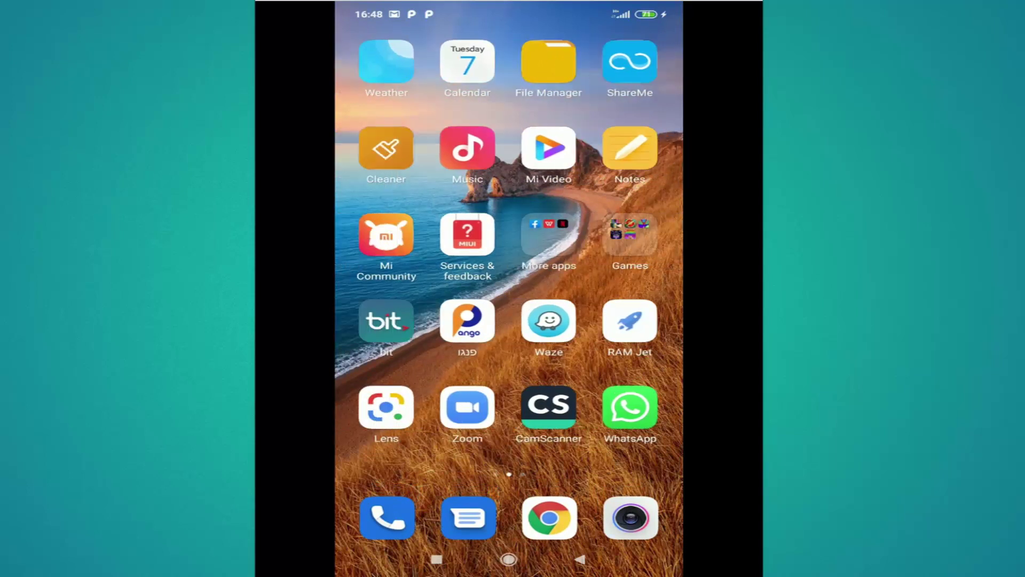